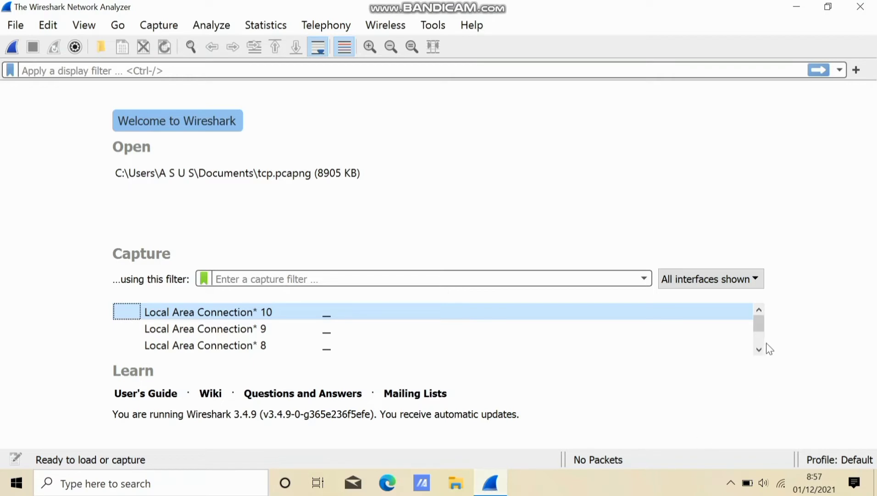
Start a live packet capture on the Wi-Fi interface.
{"action": "left_click", "coordinate": [759, 349]}
{"action": "left_click", "coordinate": [759, 349]}
{"action": "left_click", "coordinate": [759, 349]}
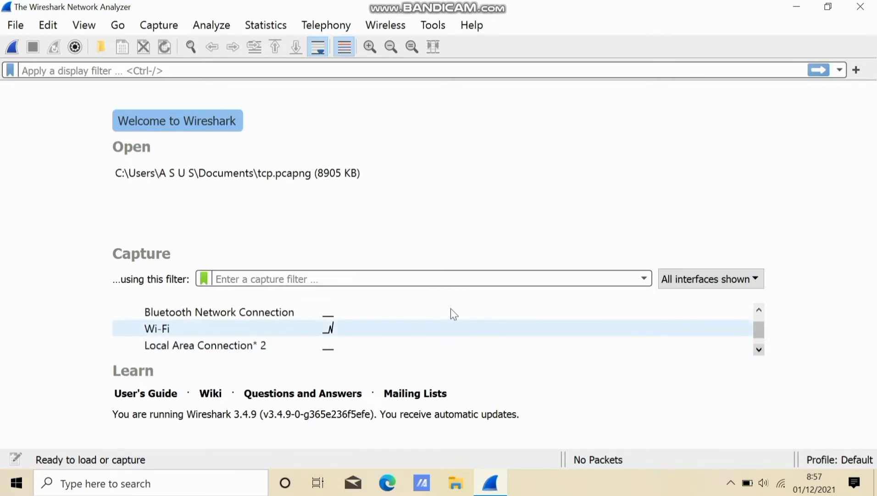
{"action": "left_click", "coordinate": [356, 321]}
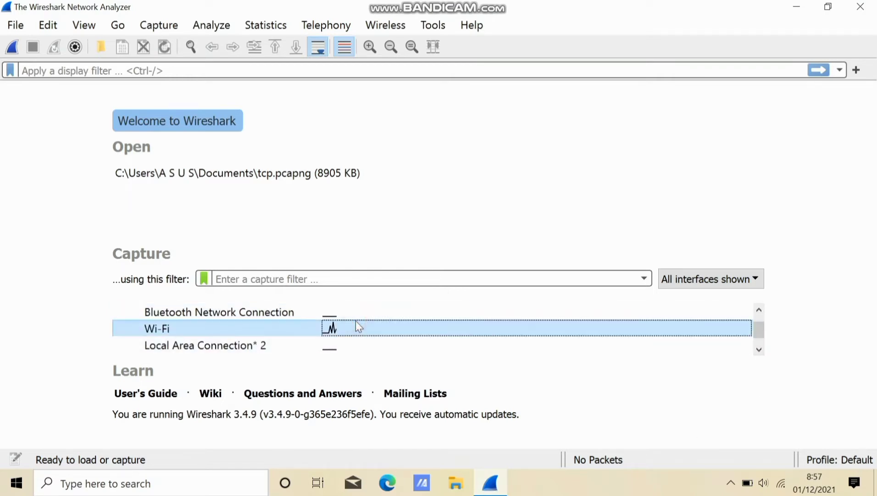
{"action": "right_click", "coordinate": [356, 320]}
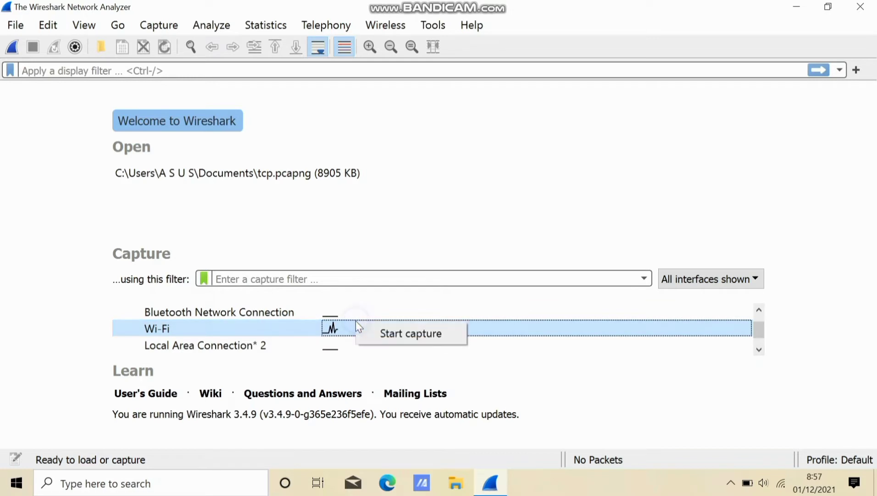
{"action": "left_click", "coordinate": [383, 336]}
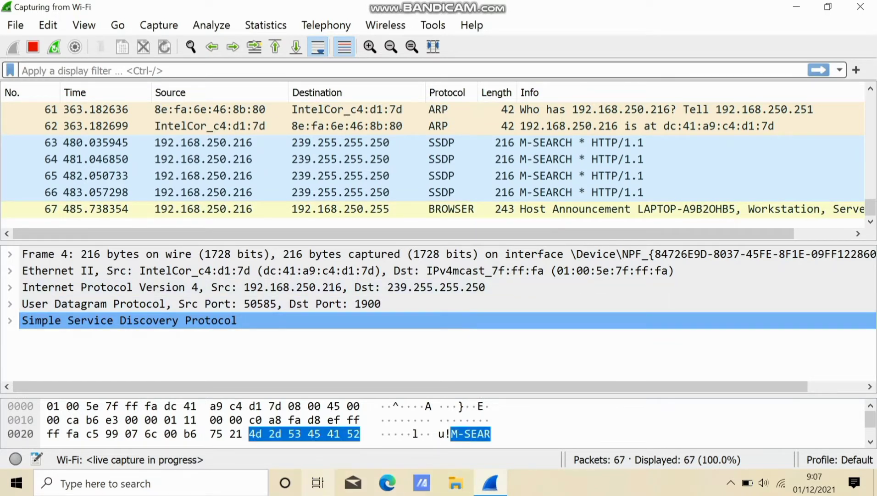
Switch to Google Chrome, search for "mysql.phi" and open the MySQL Tutorial Bahasa Indonesia site by PHI-Integration.
{"action": "left_click", "coordinate": [796, 7]}
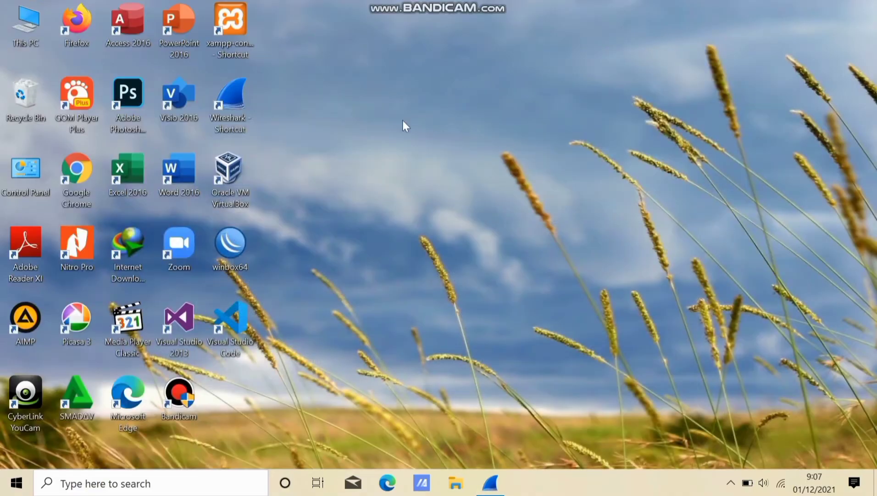
{"action": "double_click", "coordinate": [69, 185]}
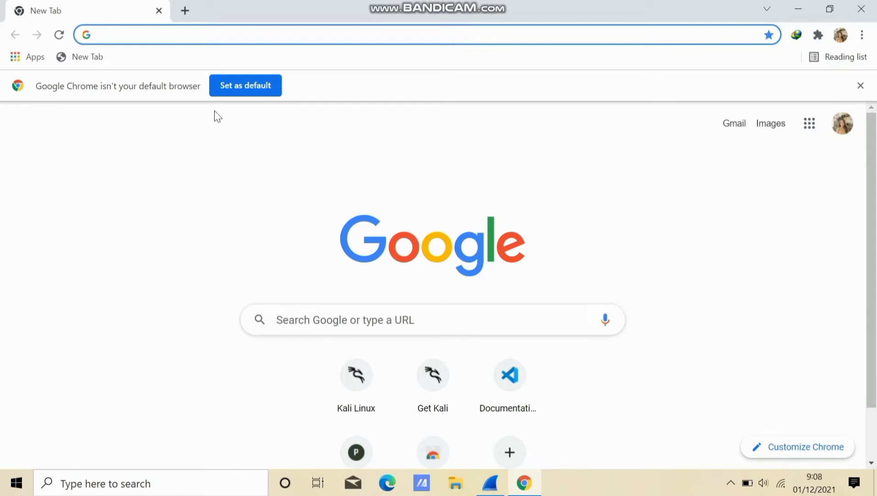
{"action": "type", "text": "mysq"}
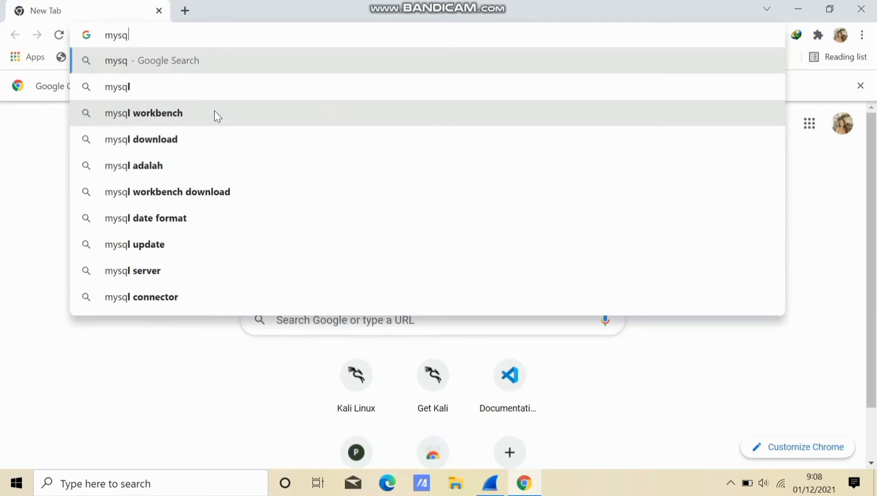
{"action": "type", "text": "l"}
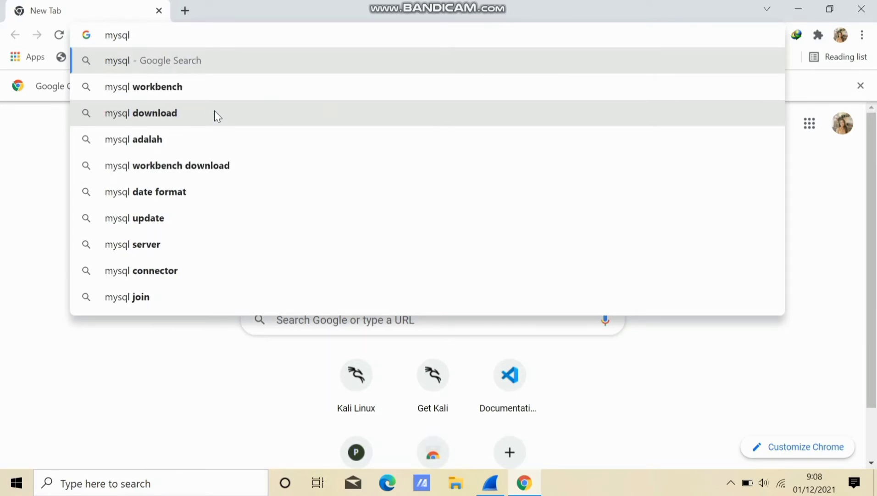
{"action": "type", "text": "."}
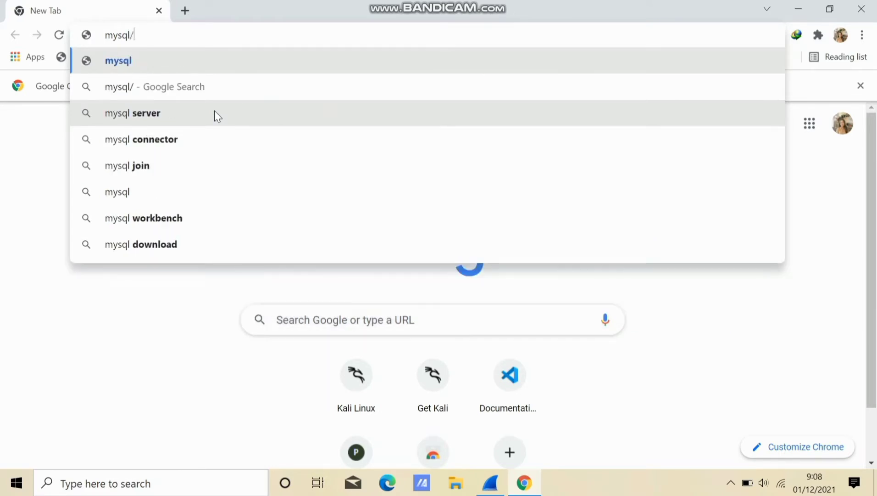
{"action": "type", "text": "phi"}
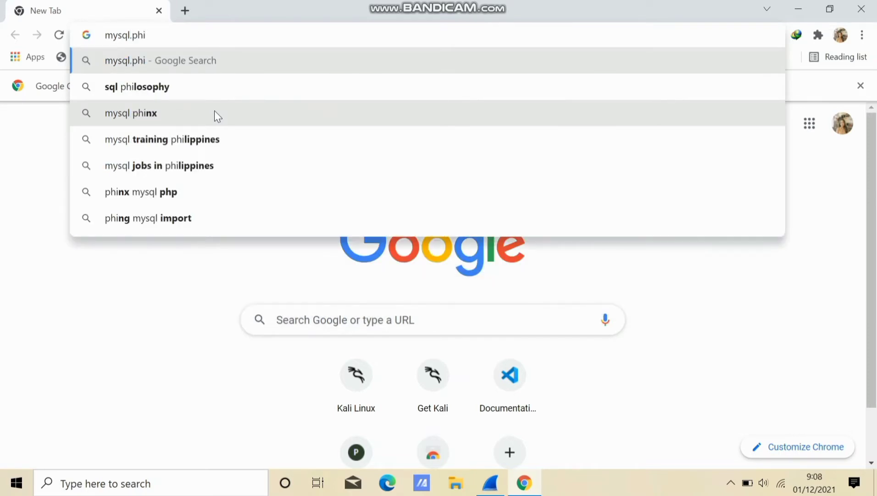
{"action": "key", "text": "Return"}
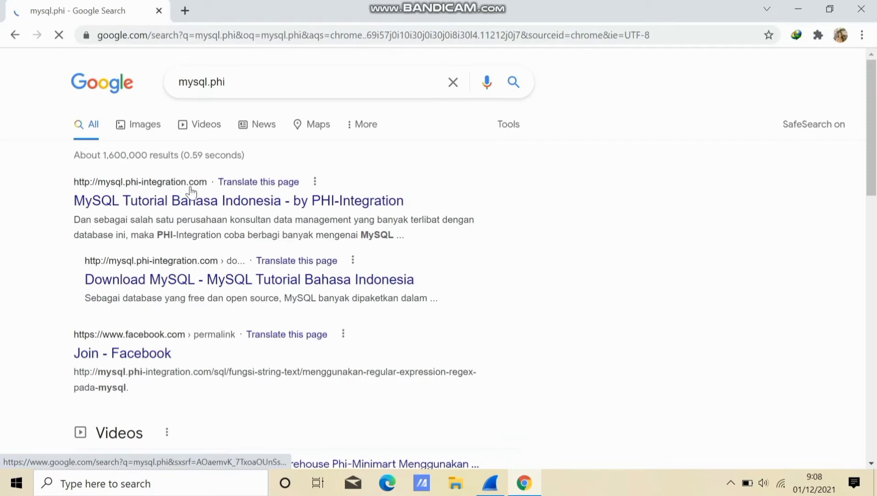
{"action": "left_click", "coordinate": [263, 201]}
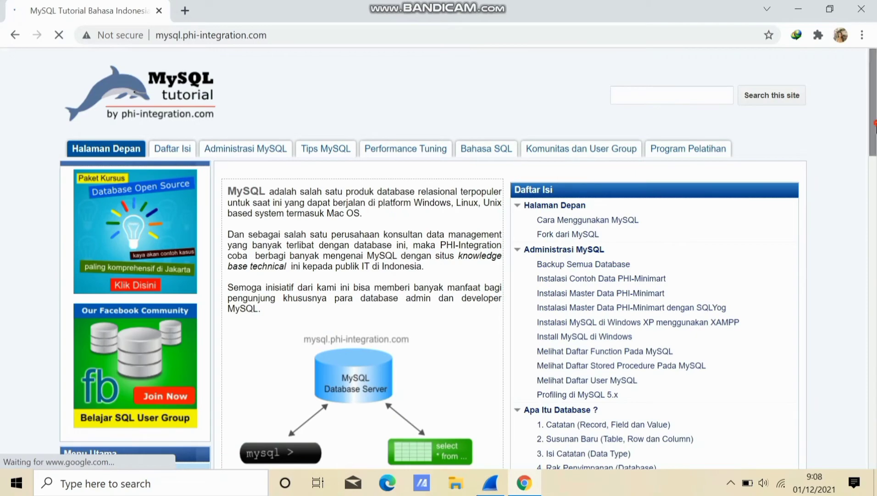
{"action": "left_click_drag", "start_coordinate": [873, 140], "coordinate": [862, 74]}
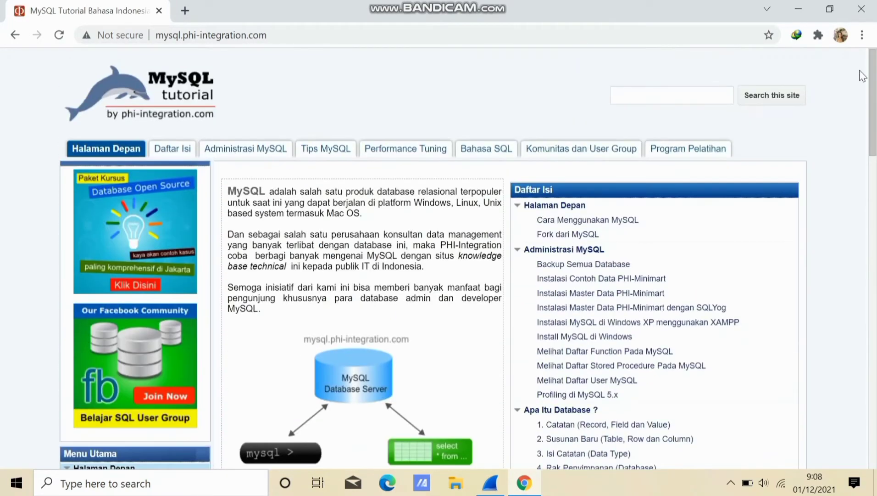
Open Command Prompt, run ipconfig and highlight the IPv4 address and heading of the Wi-Fi adapter.
{"action": "left_click", "coordinate": [171, 485]}
{"action": "type", "text": "cmd"}
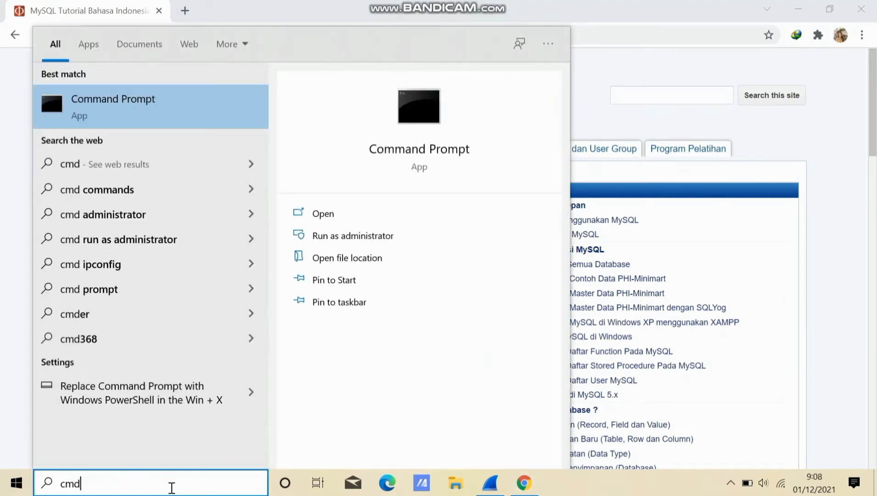
{"action": "key", "text": "Return"}
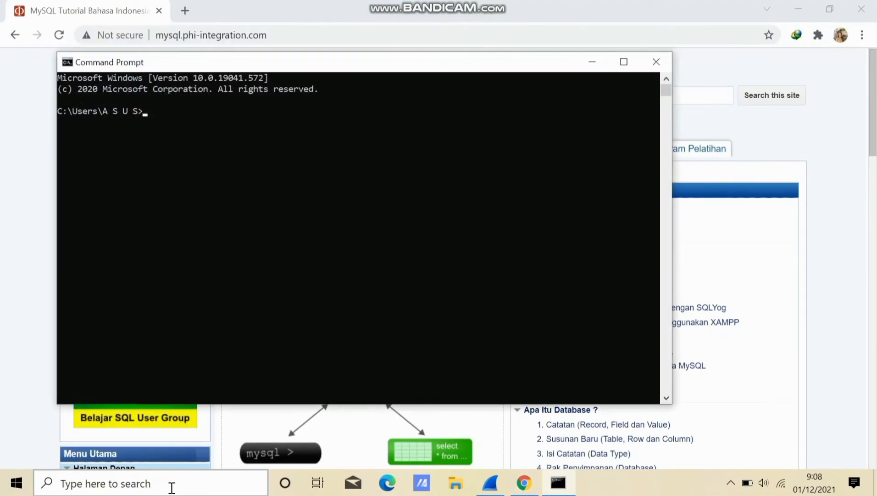
{"action": "type", "text": "ipconfig"}
{"action": "key", "text": "Return"}
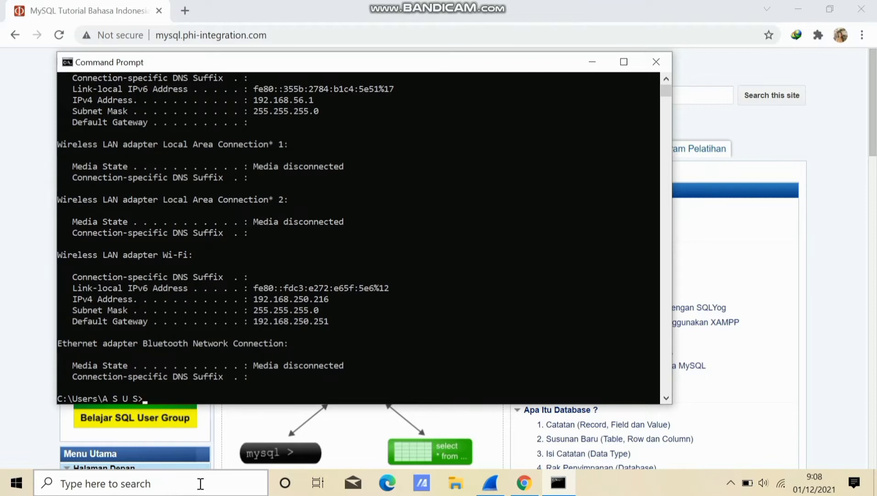
{"action": "left_click", "coordinate": [255, 299]}
{"action": "left_click_drag", "start_coordinate": [335, 299], "coordinate": [344, 299]}
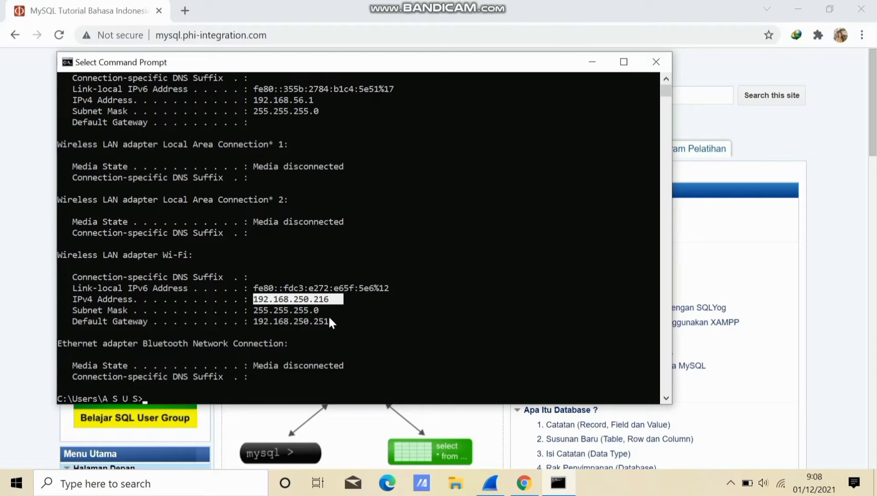
{"action": "left_click_drag", "start_coordinate": [59, 252], "coordinate": [218, 253]}
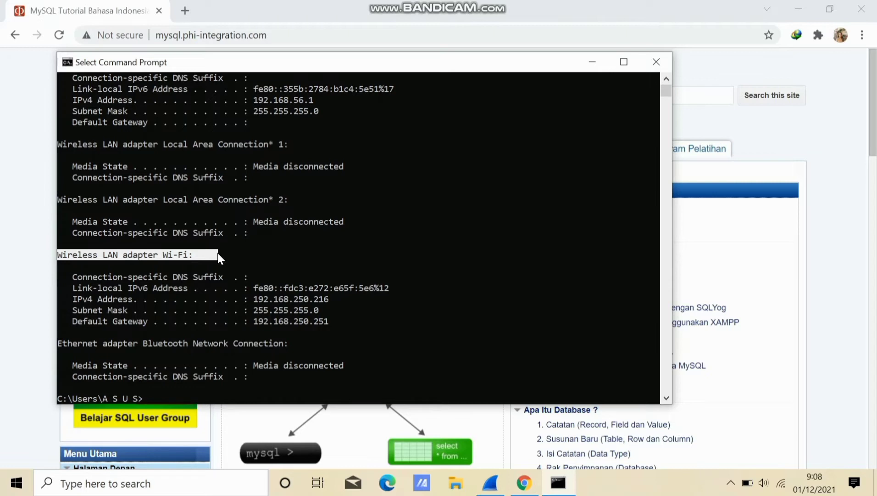
{"action": "key", "text": "ctrl+c"}
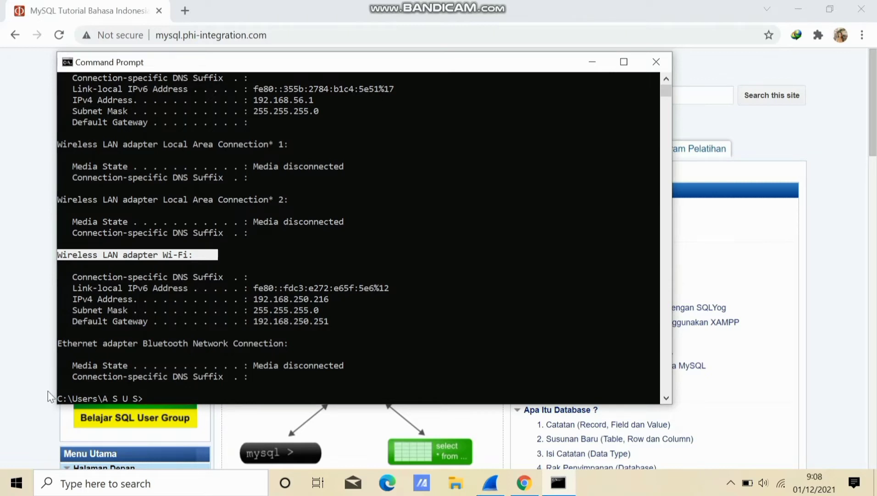
Ping mysql.phi-integration.com from the command line.
{"action": "type", "text": "ping"}
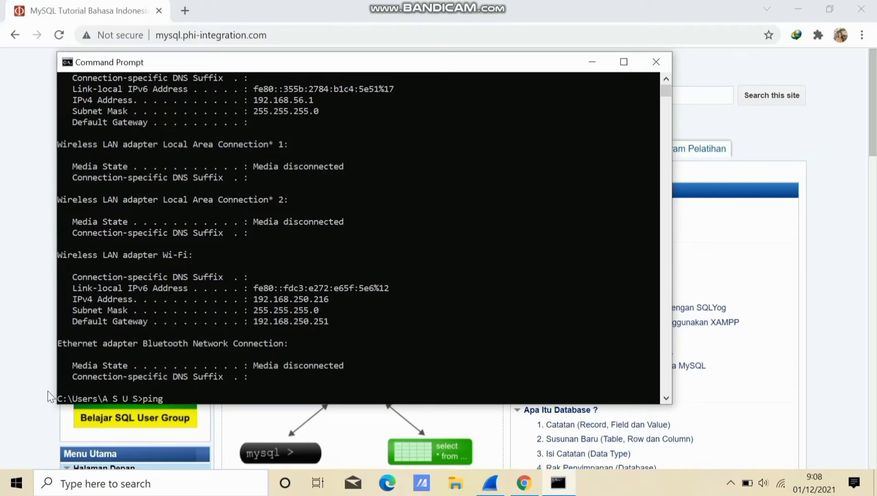
{"action": "type", "text": " mysql.phi-integratio"}
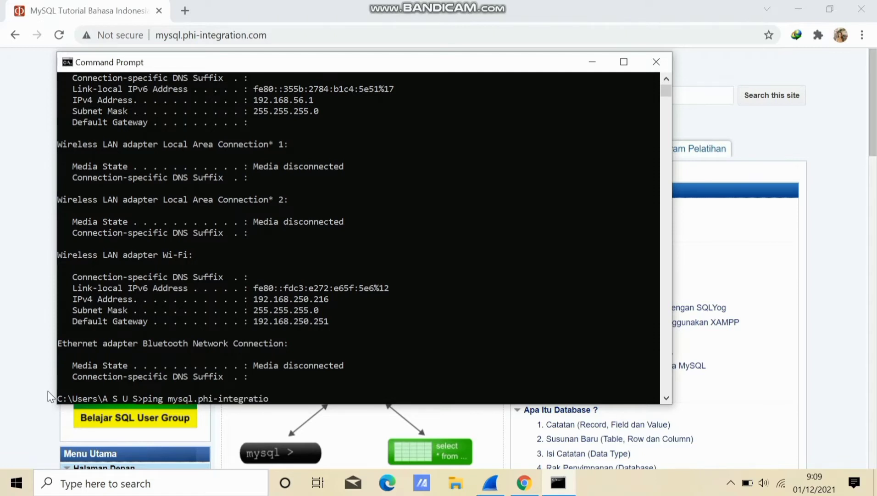
{"action": "type", "text": "n.com"}
{"action": "key", "text": "Return"}
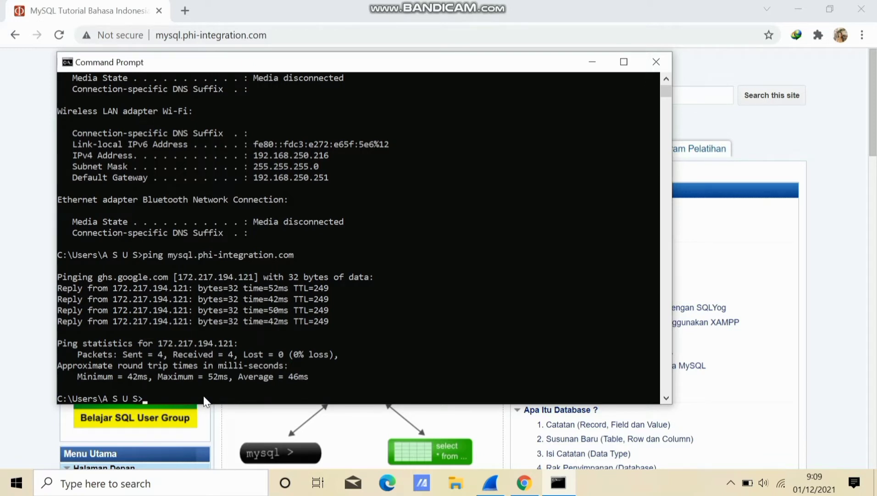
Switch back to Wireshark and apply the display filter "http" to the captured packets.
{"action": "left_click", "coordinate": [490, 482]}
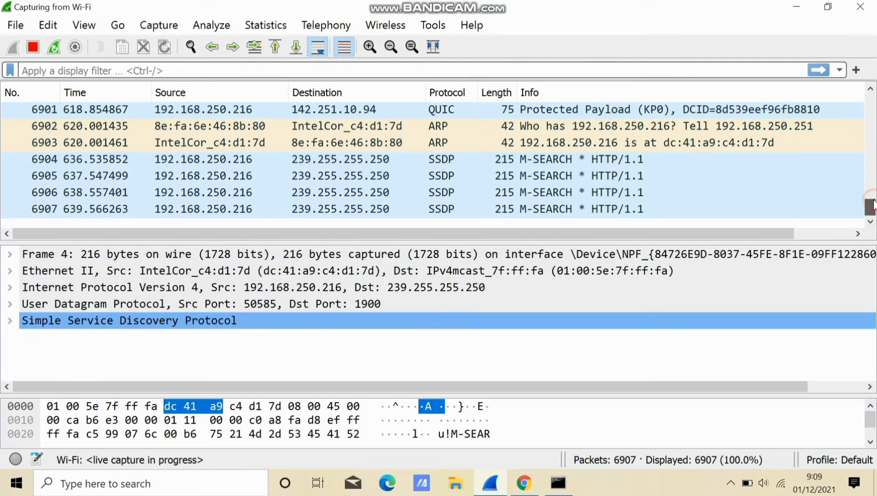
{"action": "left_click_drag", "start_coordinate": [872, 204], "coordinate": [872, 181]}
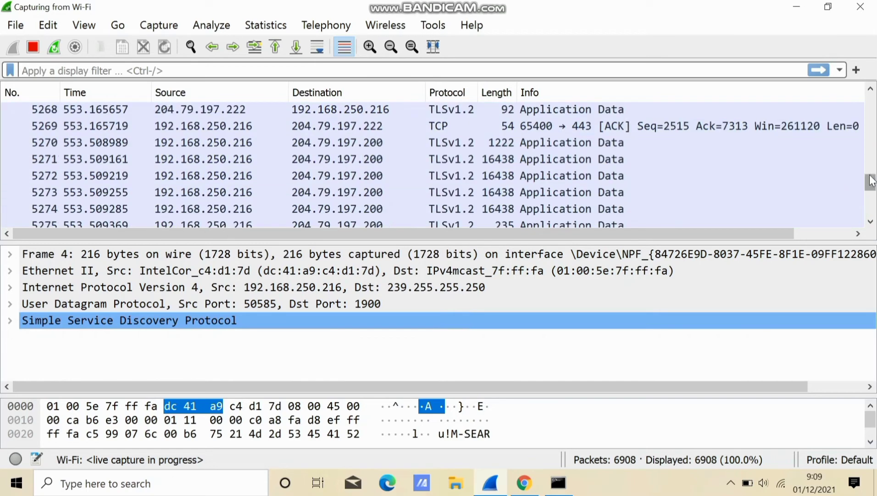
{"action": "left_click", "coordinate": [390, 70]}
{"action": "type", "text": "htt"}
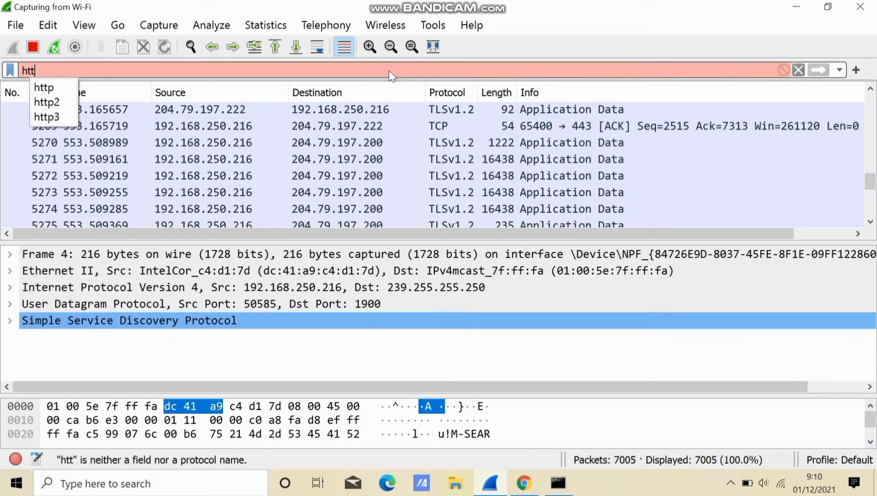
{"action": "left_click", "coordinate": [53, 89]}
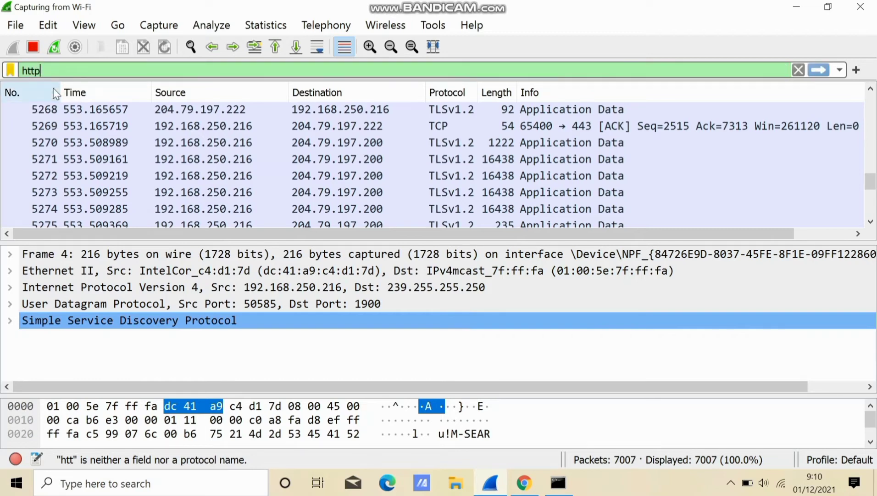
{"action": "key", "text": "Return"}
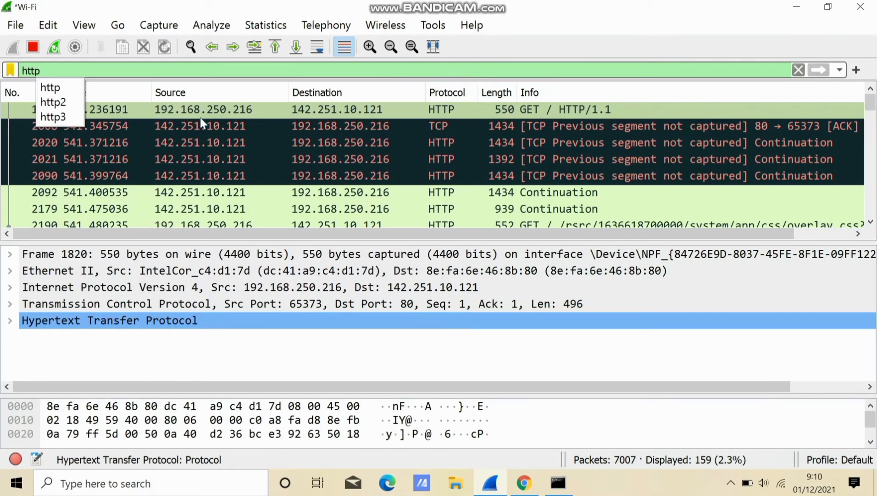
Browse the filtered HTTP packets and select packet 2190, the GET request for overlay.css.
{"action": "left_click", "coordinate": [434, 146]}
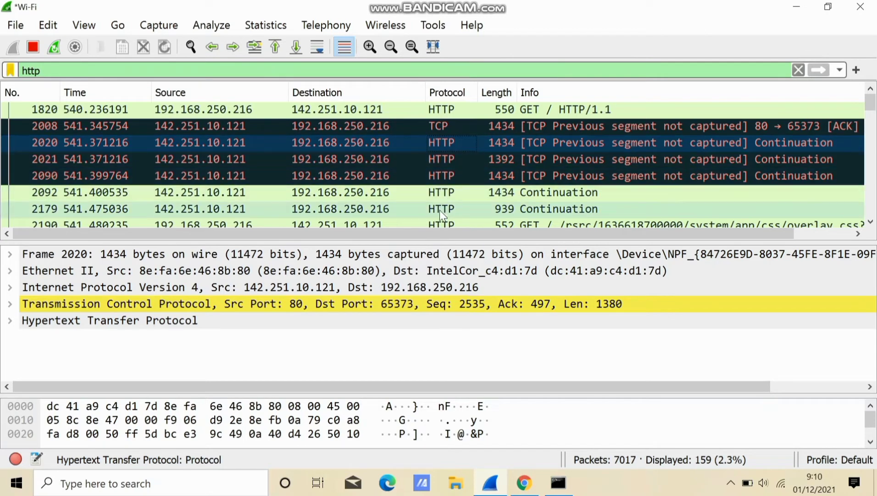
{"action": "left_click", "coordinate": [440, 221]}
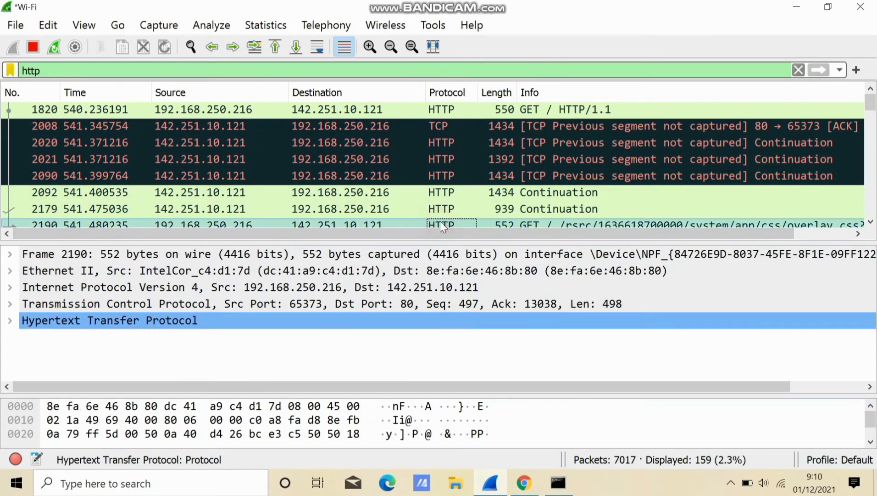
{"action": "key", "text": "Down"}
{"action": "key", "text": "Down"}
{"action": "key", "text": "Down"}
{"action": "key", "text": "Down"}
{"action": "key", "text": "Down"}
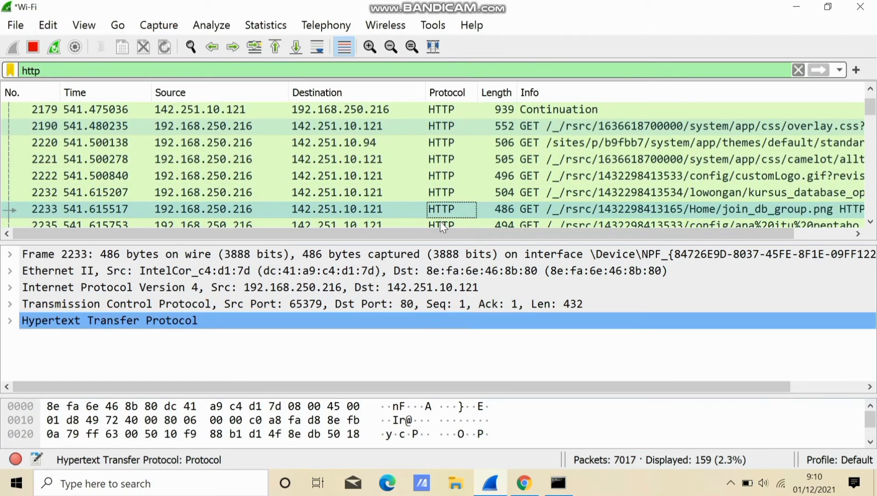
{"action": "left_click", "coordinate": [438, 127]}
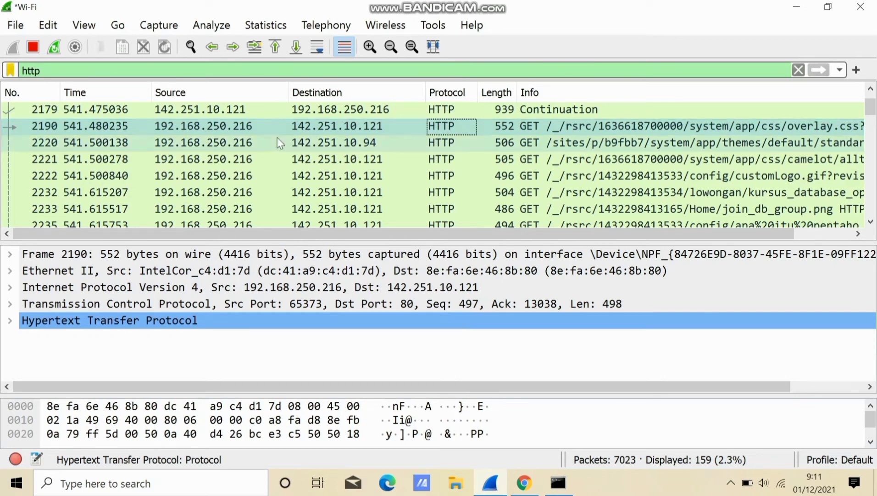
Select the frame line of packet 2190, then expand its Ethernet II layer and Source address to examine their fields.
{"action": "left_click", "coordinate": [32, 255]}
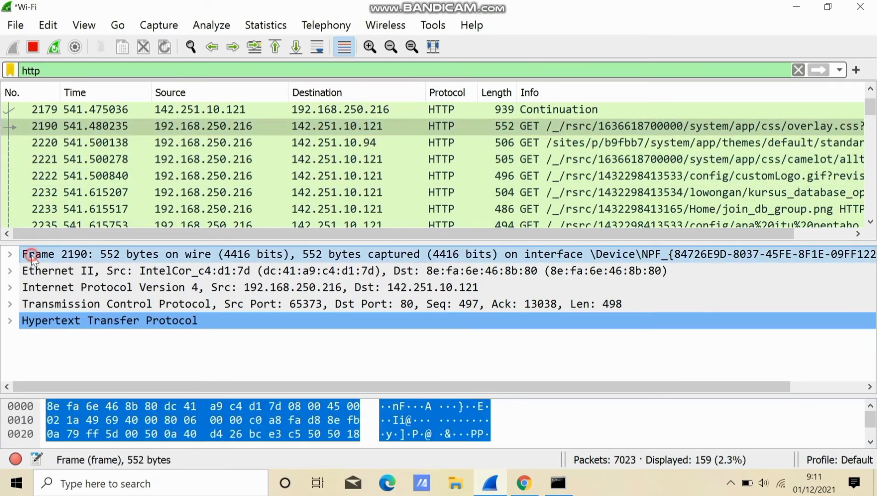
{"action": "left_click", "coordinate": [11, 269]}
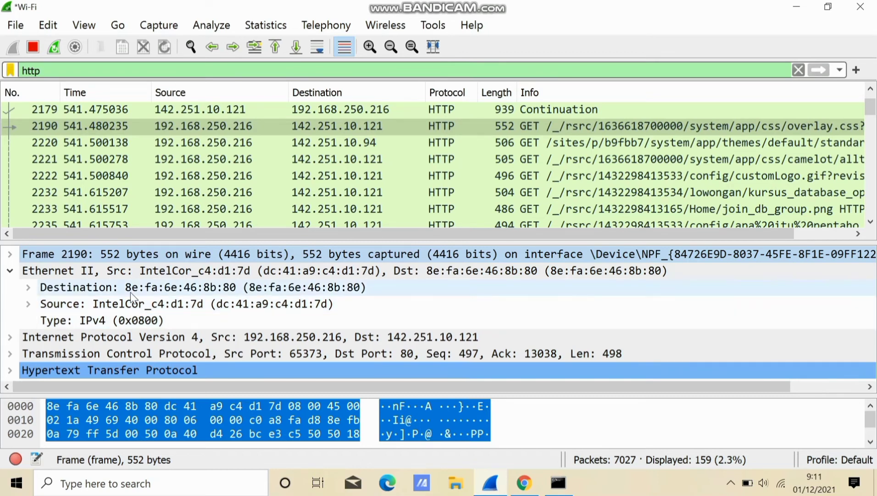
{"action": "left_click", "coordinate": [26, 303]}
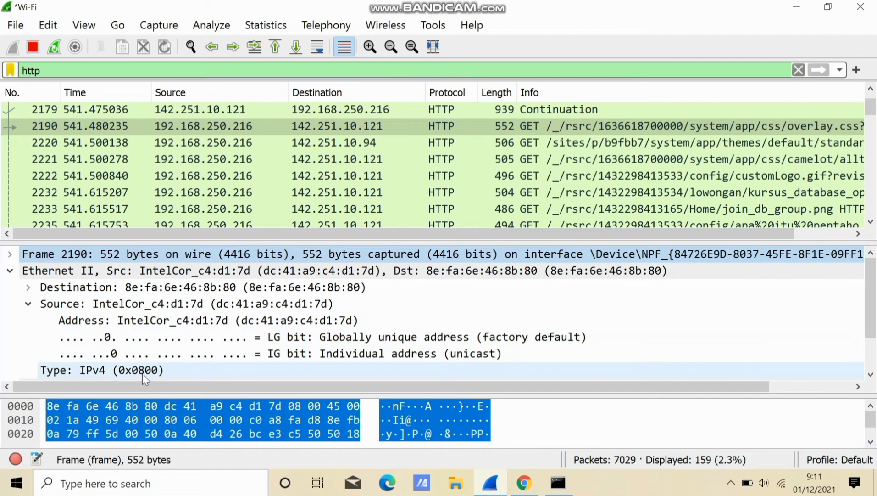
{"action": "left_click", "coordinate": [870, 374]}
{"action": "left_click", "coordinate": [870, 374]}
{"action": "left_click", "coordinate": [870, 374]}
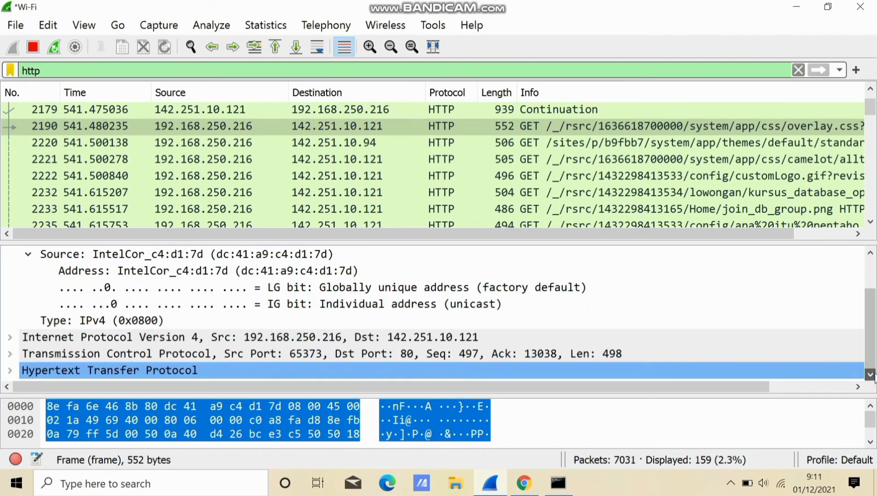
Expand the Transmission Control Protocol layer of packet 2190 and select its Source Port and Destination Port fields to examine them.
{"action": "left_click", "coordinate": [10, 353]}
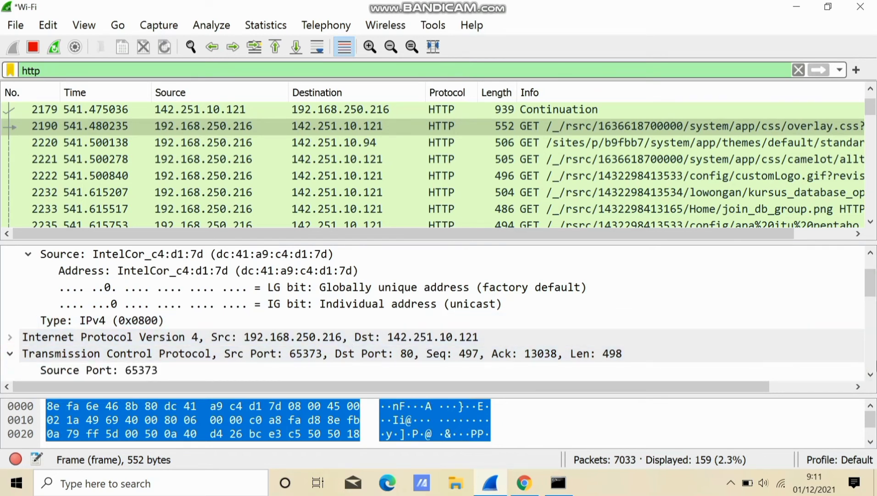
{"action": "left_click", "coordinate": [871, 374]}
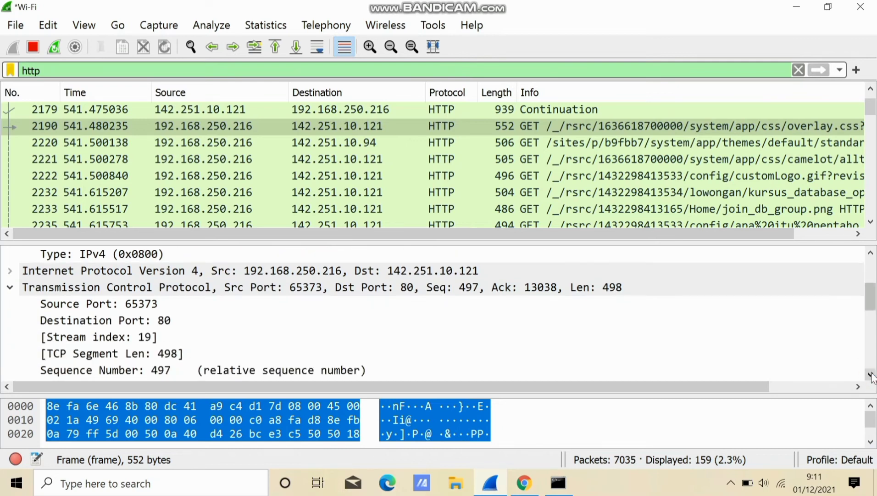
{"action": "left_click", "coordinate": [155, 301]}
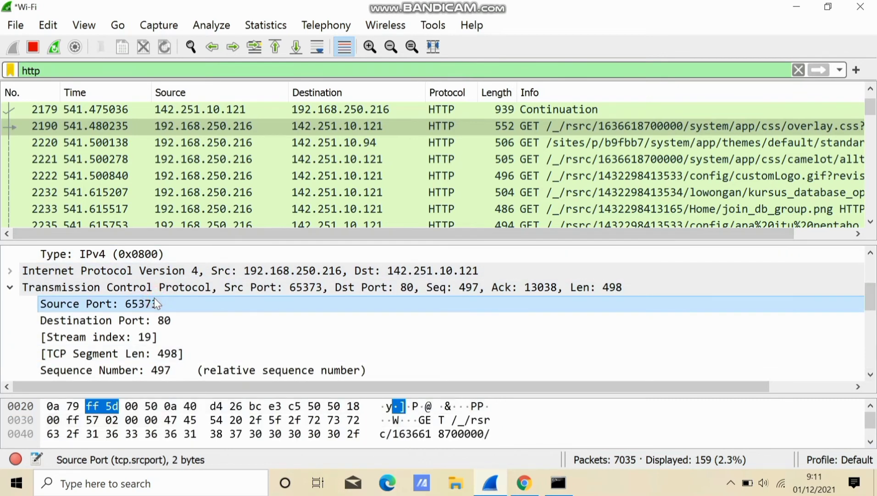
{"action": "left_click", "coordinate": [152, 320]}
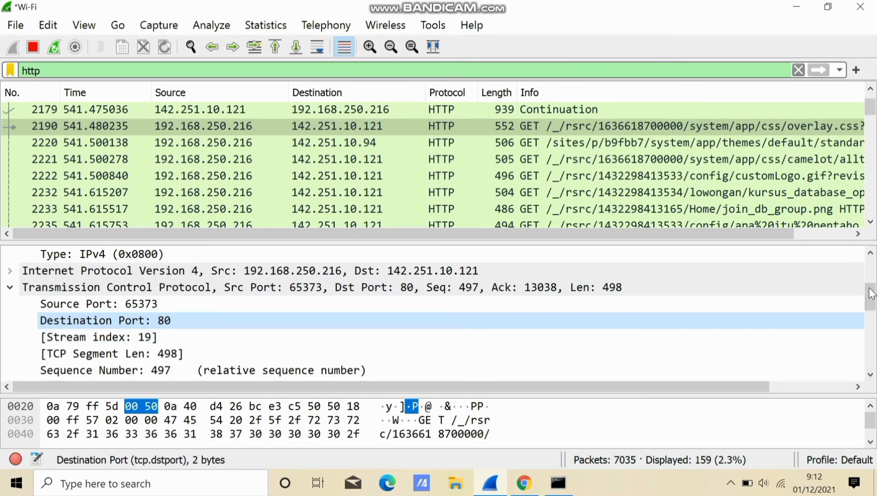
Expand the packet's Hypertext Transfer Protocol layer, select the GET request line and examine the request headers down to the full request URI.
{"action": "left_click_drag", "start_coordinate": [871, 294], "coordinate": [873, 368]}
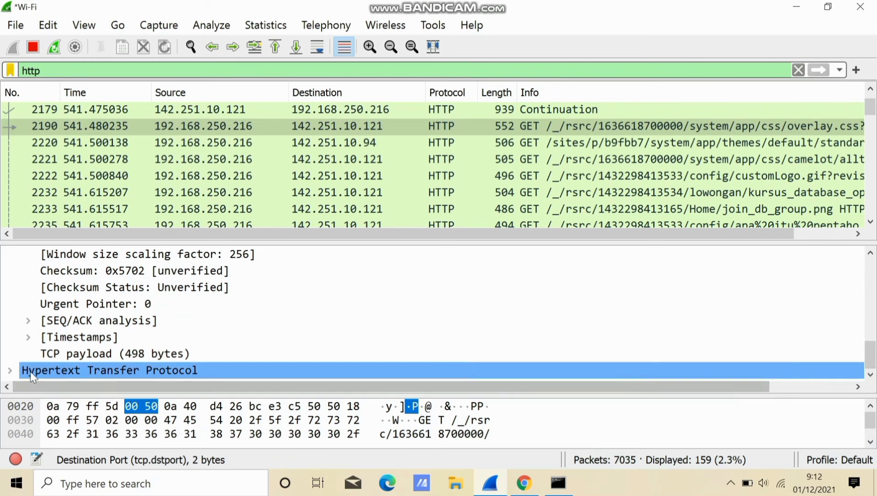
{"action": "left_click", "coordinate": [9, 370]}
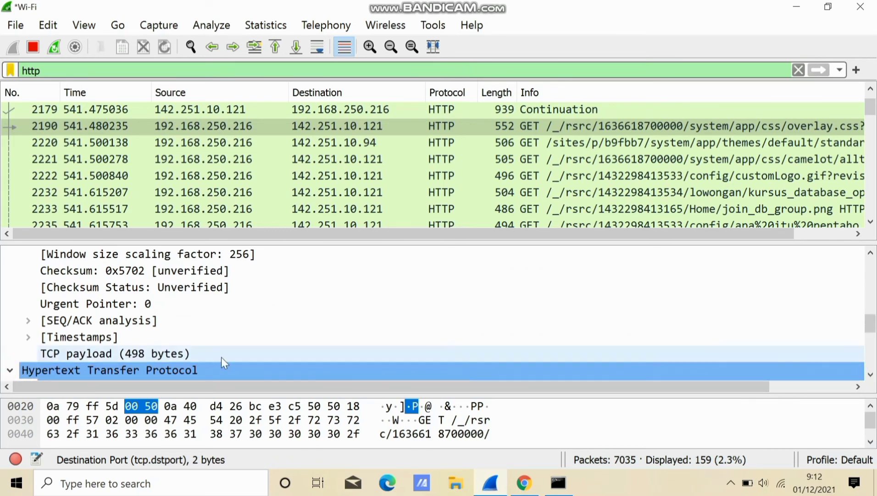
{"action": "left_click_drag", "start_coordinate": [876, 316], "coordinate": [875, 334]}
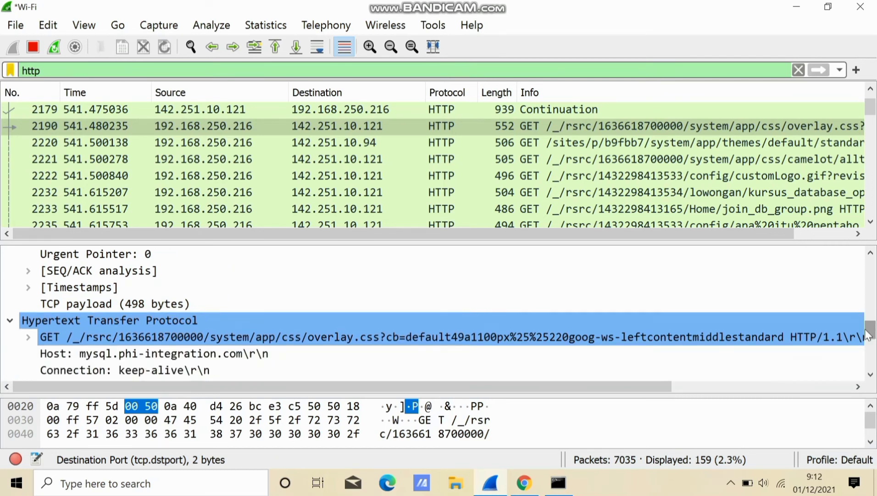
{"action": "left_click", "coordinate": [50, 340]}
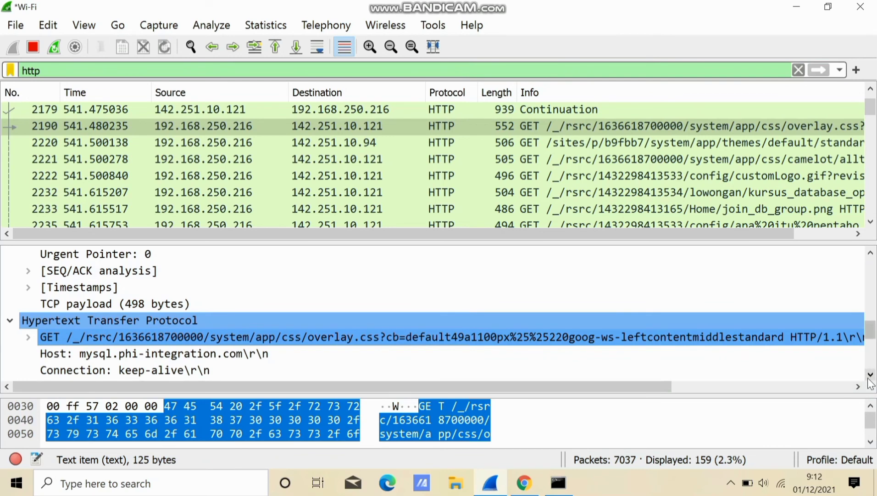
{"action": "left_click_drag", "start_coordinate": [869, 380], "coordinate": [869, 380]}
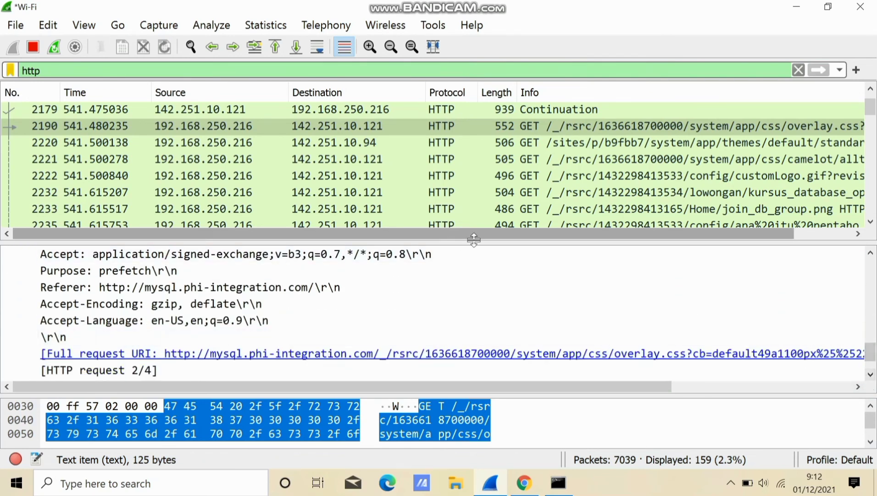
{"action": "left_click_drag", "start_coordinate": [871, 253], "coordinate": [871, 252]}
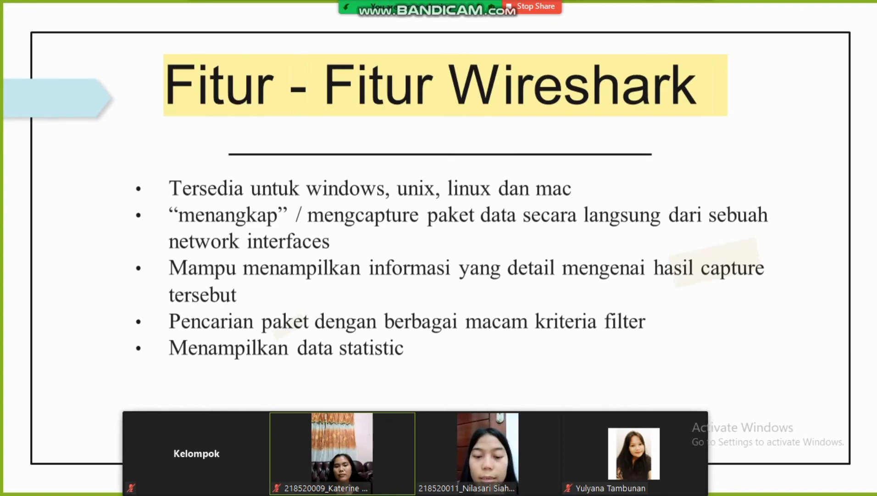
{"action": "key", "text": "Right"}
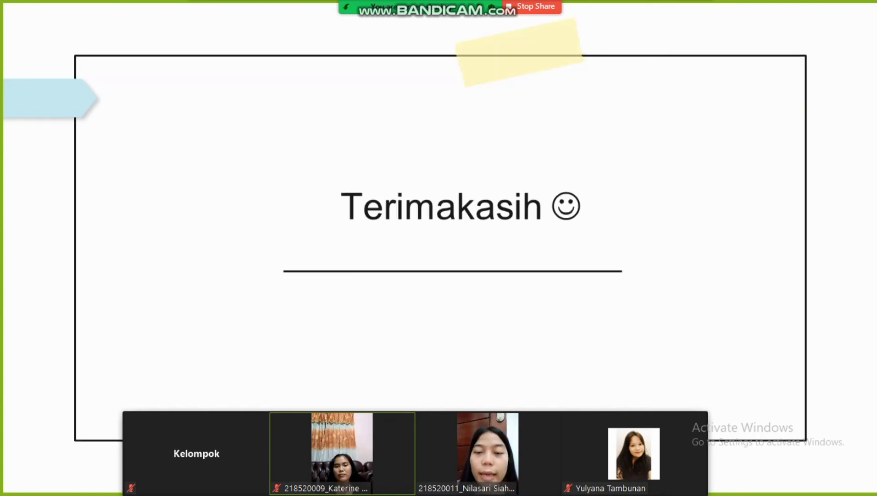